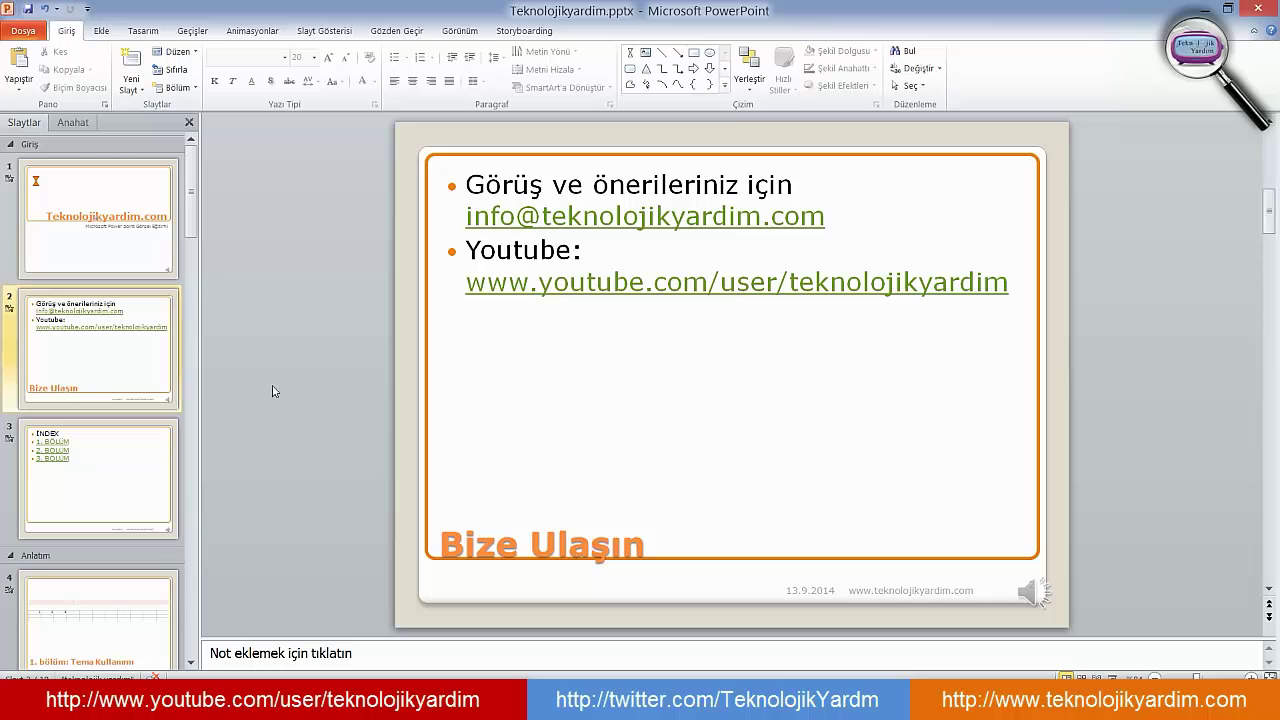
Switch to the Handout Master (Asıl Dinleyici Notu) from the View (Görünüm) tab.
{"action": "scroll", "coordinate": [110, 480], "scroll_direction": "down", "scroll_amount": 10}
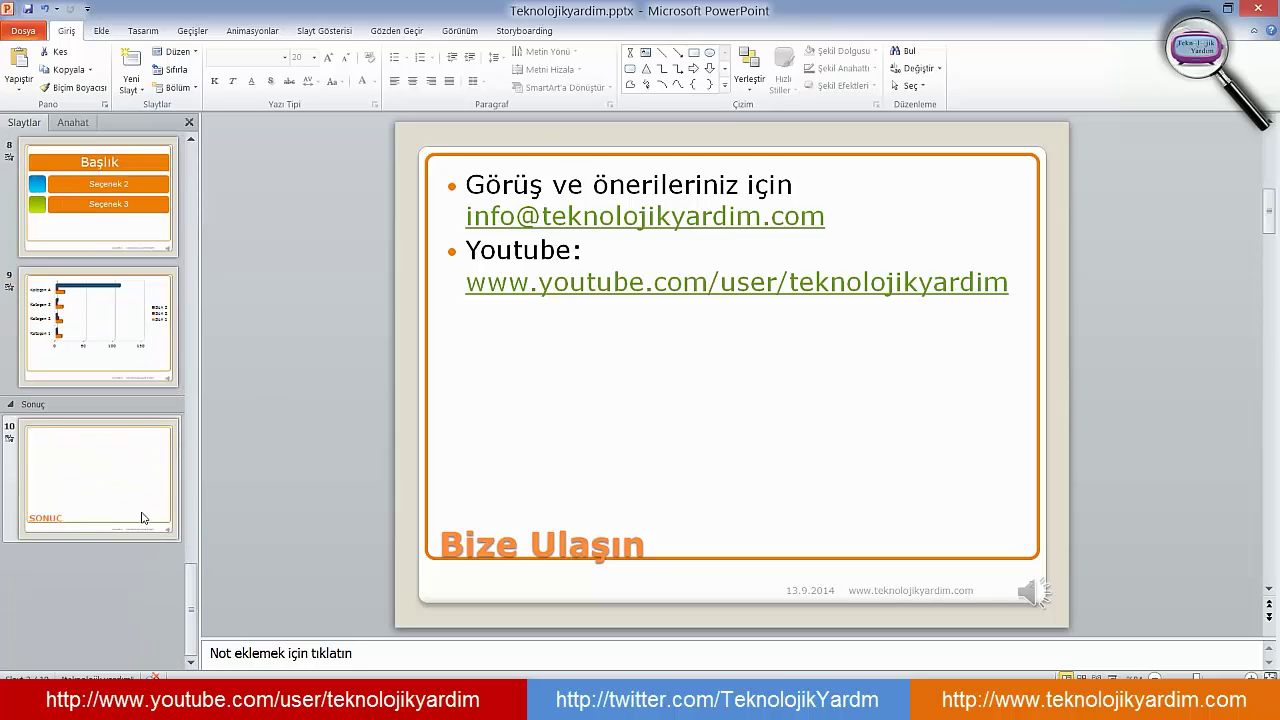
{"action": "scroll", "coordinate": [145, 515], "scroll_direction": "up", "scroll_amount": 10}
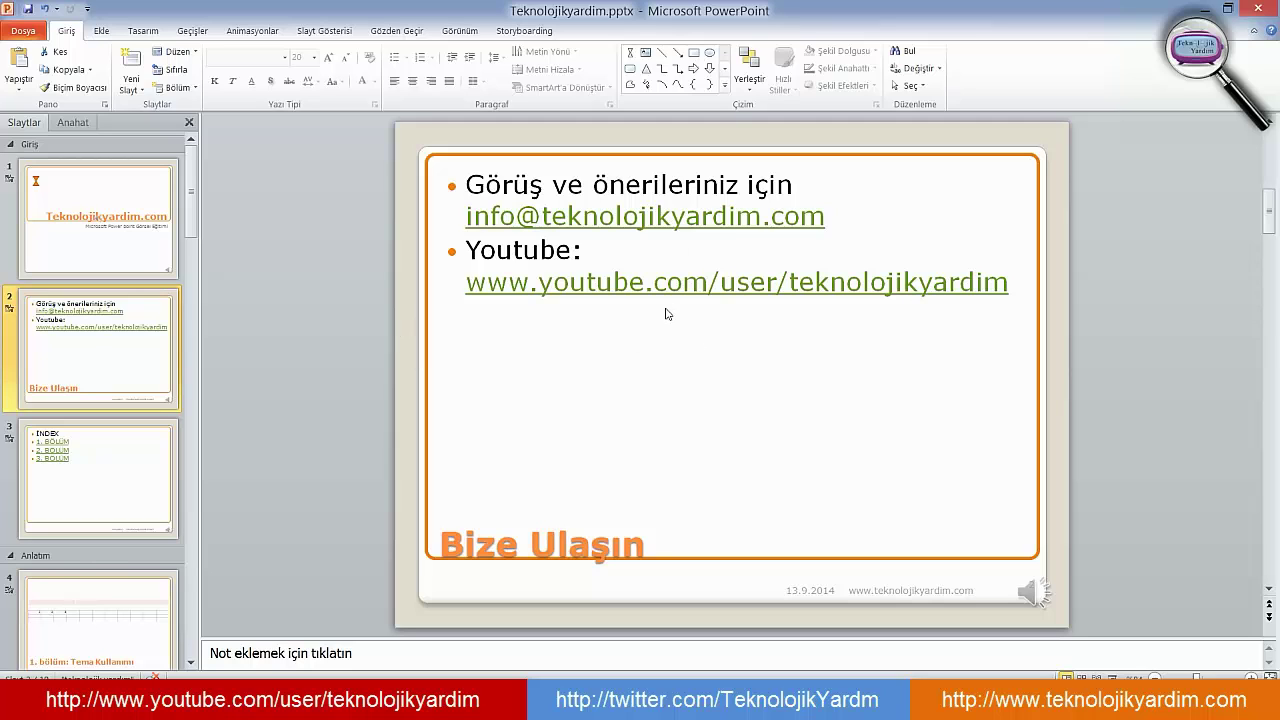
{"action": "left_click", "coordinate": [459, 36]}
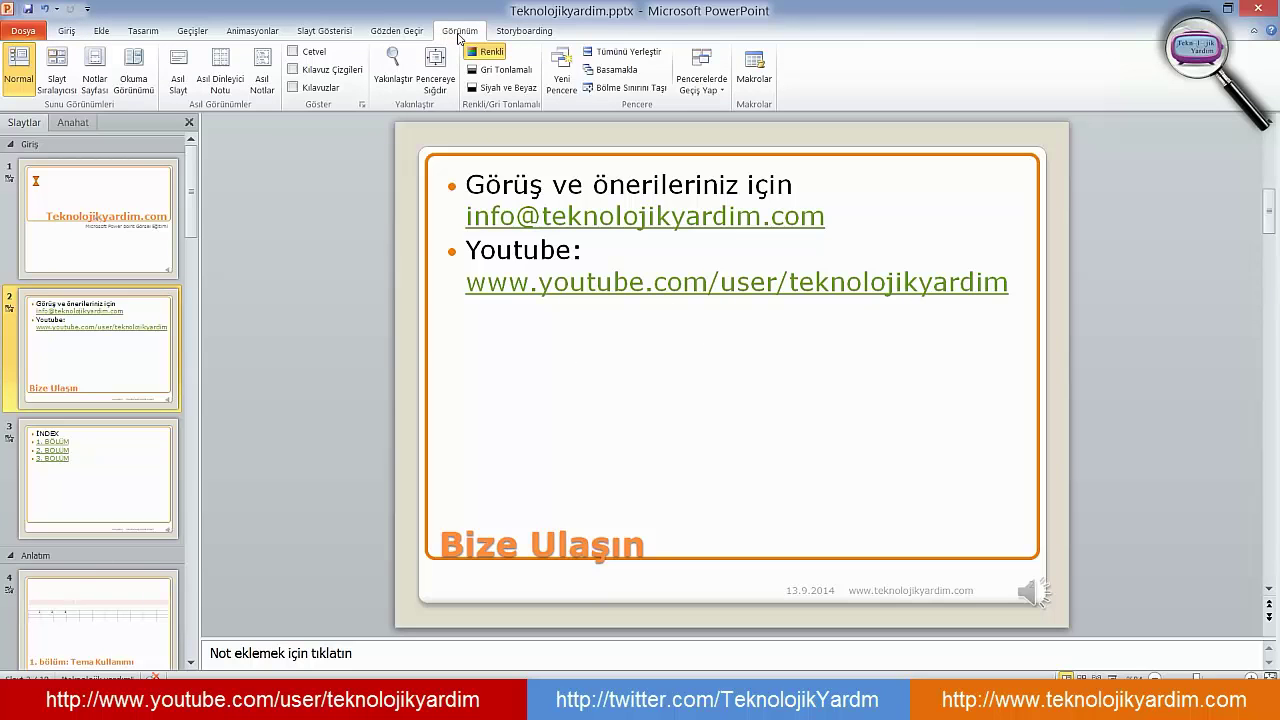
{"action": "left_click", "coordinate": [228, 80]}
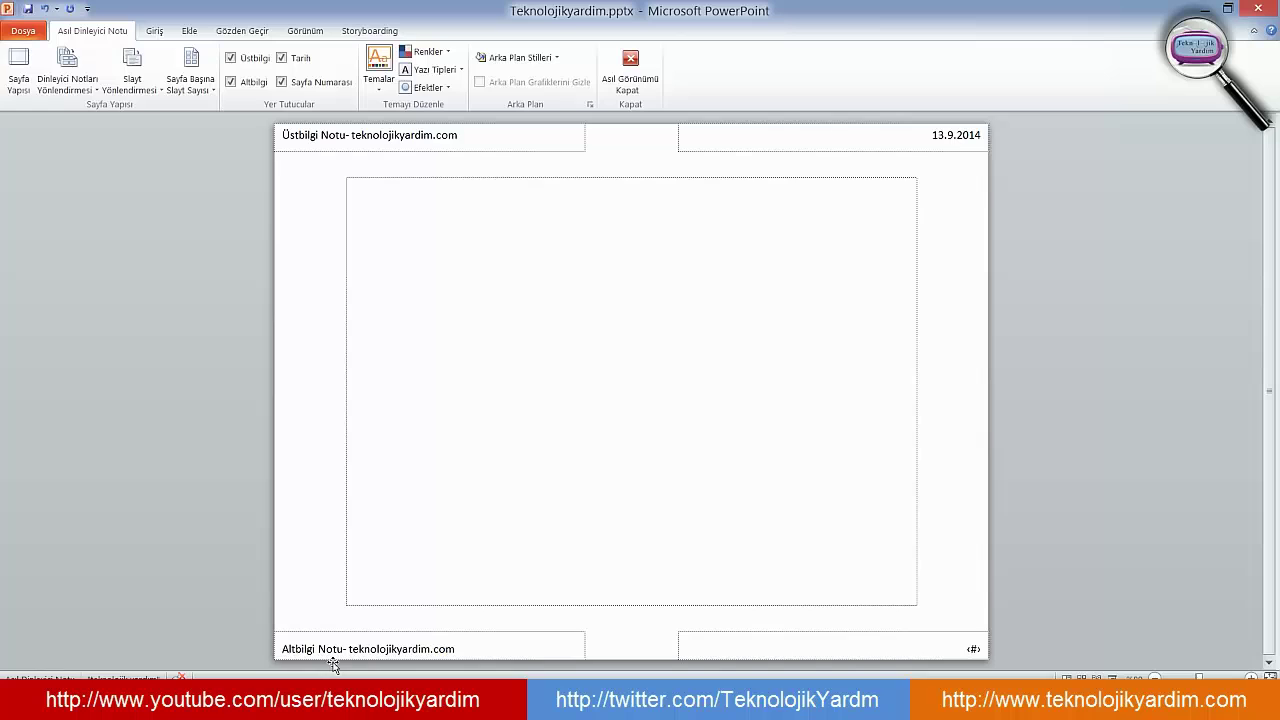
Lay out the handout master at 6 slides per page with portrait (Dikey) orientation.
{"action": "left_click", "coordinate": [196, 95]}
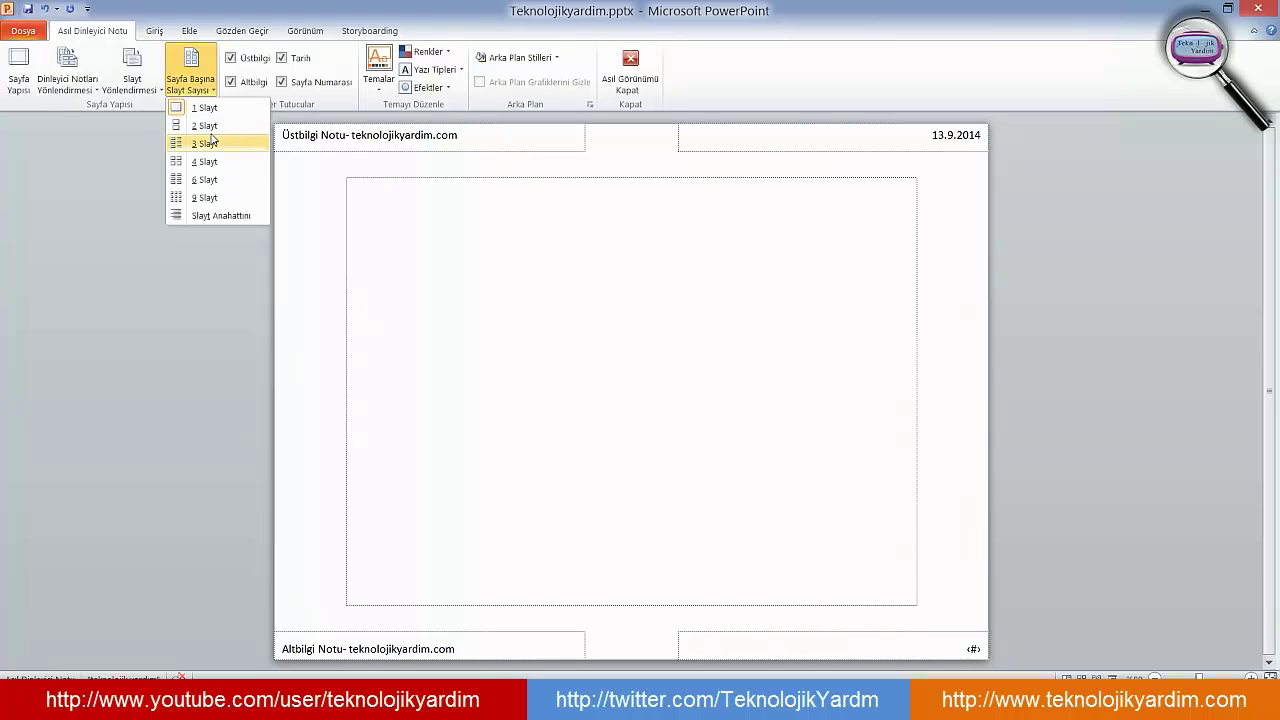
{"action": "left_click", "coordinate": [208, 143]}
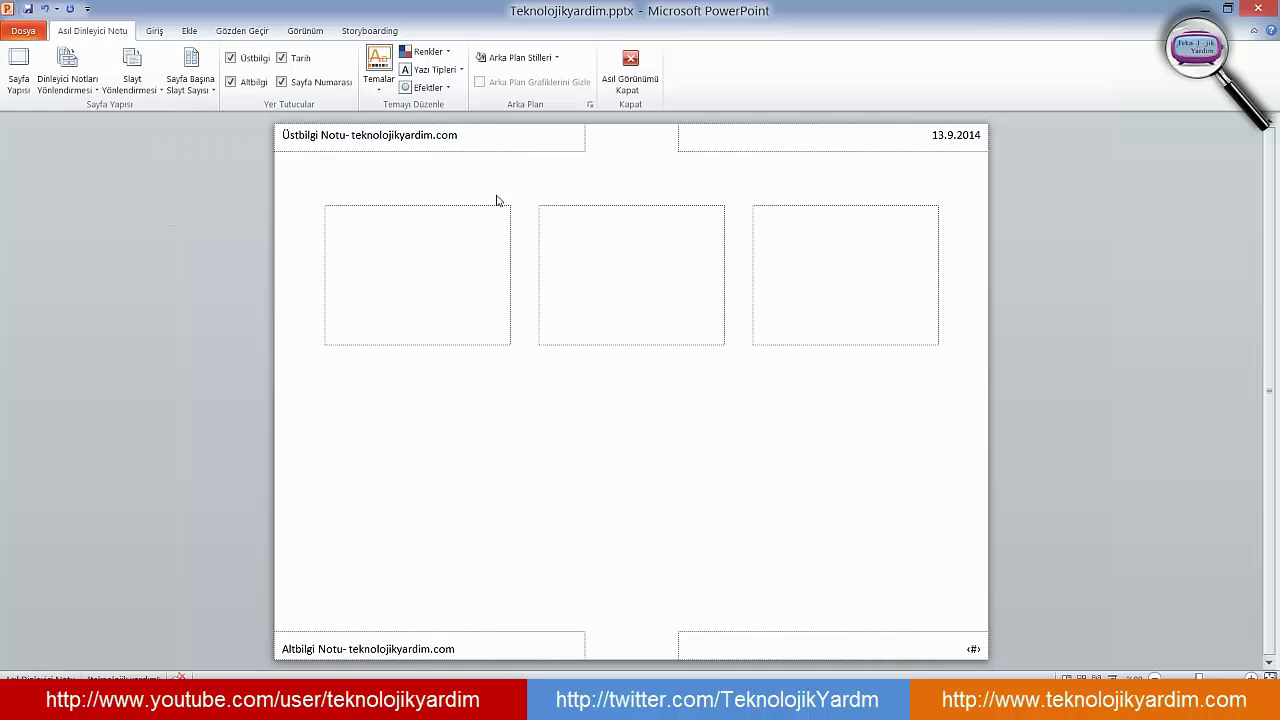
{"action": "left_click", "coordinate": [196, 95]}
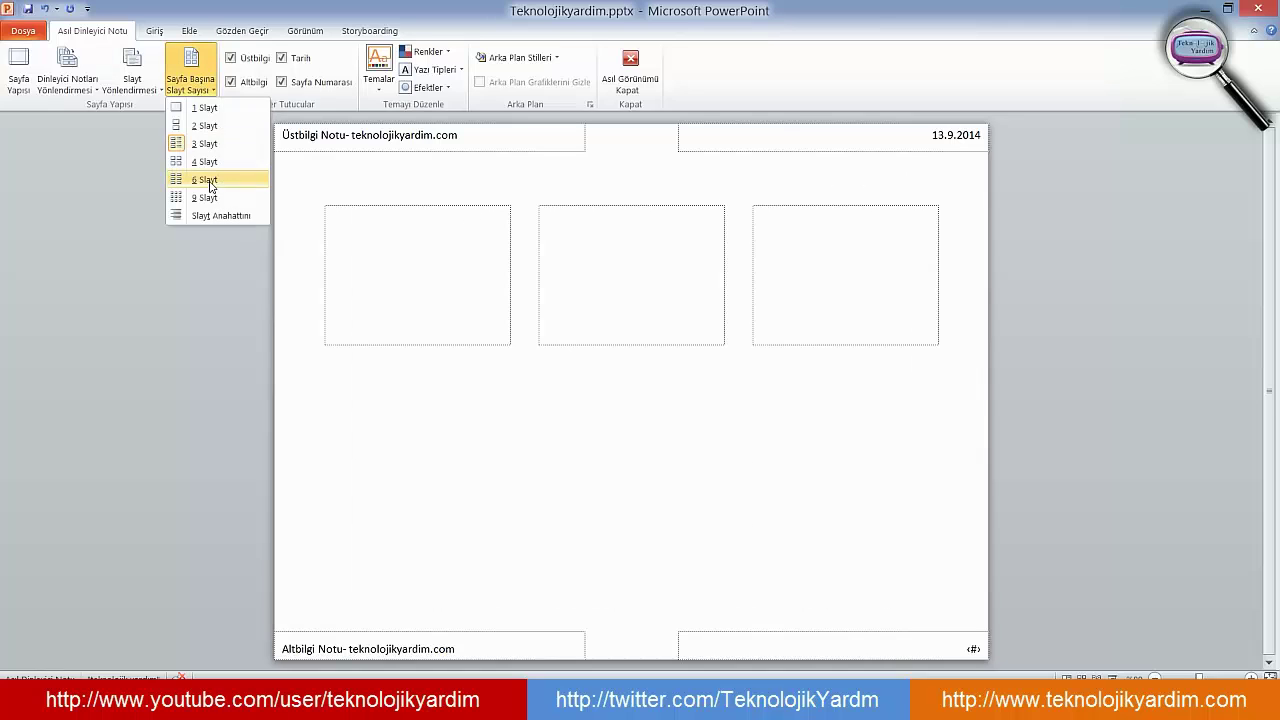
{"action": "left_click", "coordinate": [209, 183]}
{"action": "left_click", "coordinate": [70, 88]}
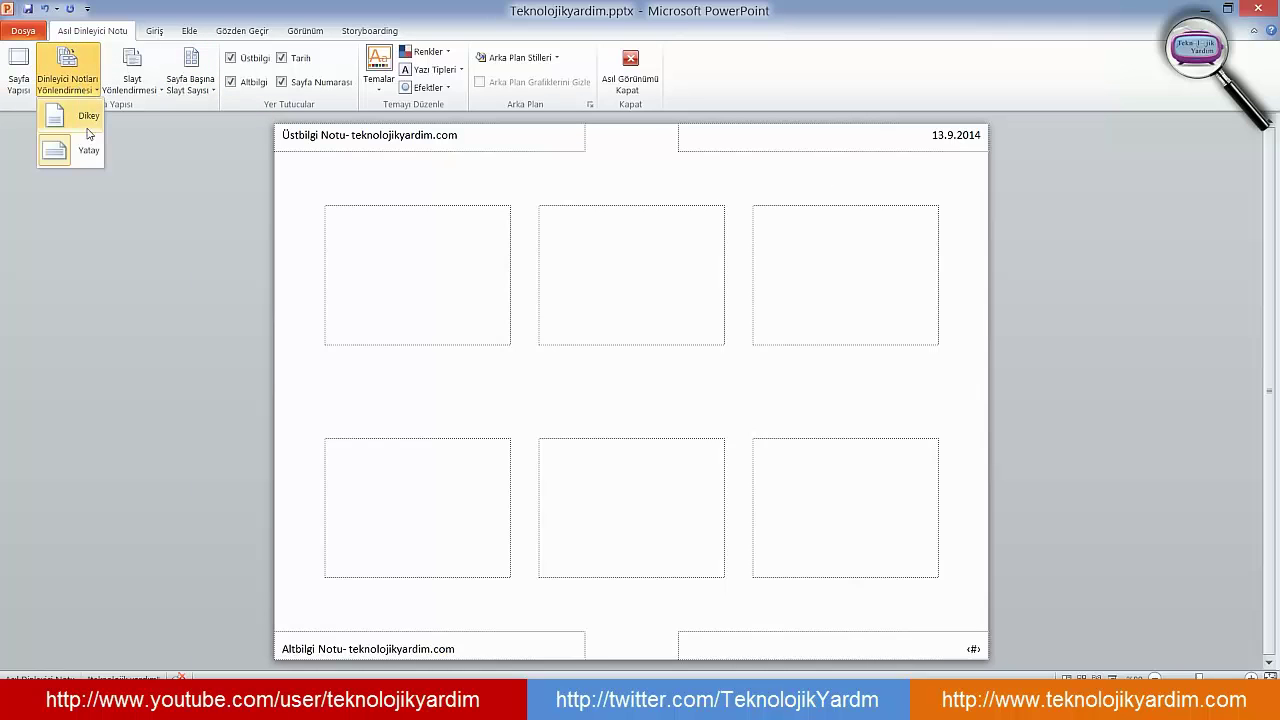
{"action": "left_click", "coordinate": [88, 118]}
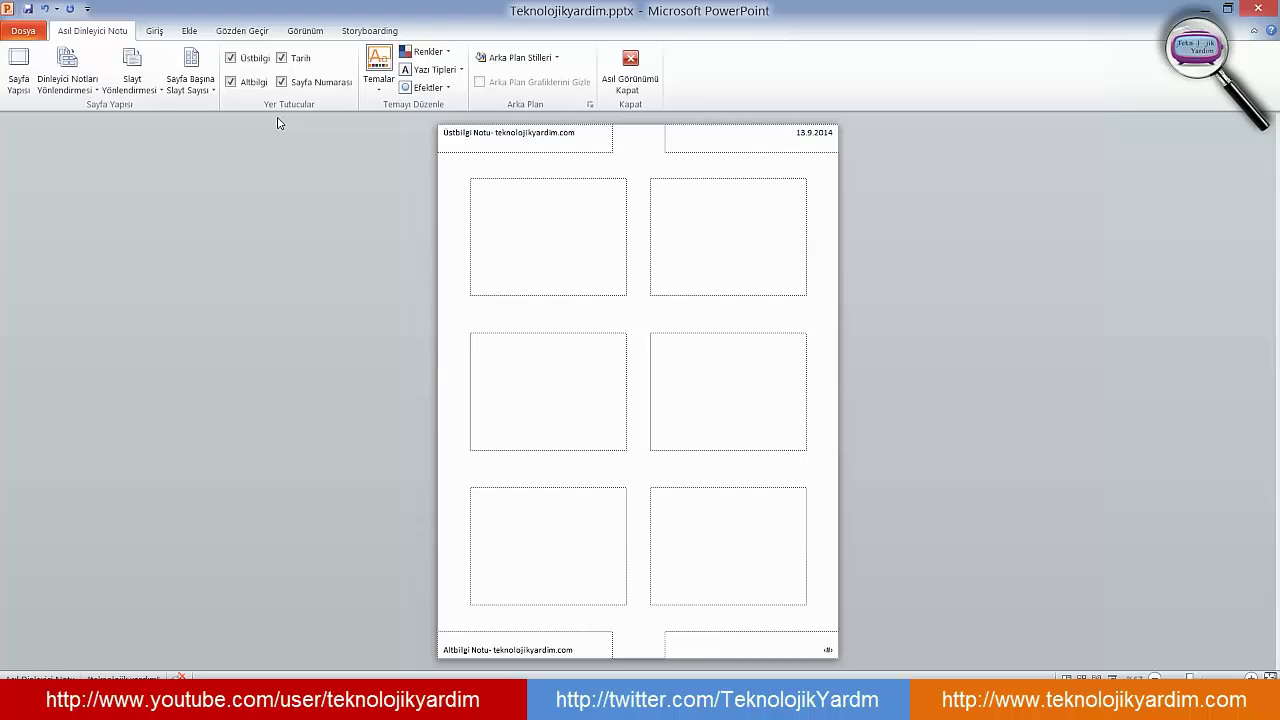
Switch the handout page number, footer, header and date off, then turn all four back on.
{"action": "left_click", "coordinate": [304, 82]}
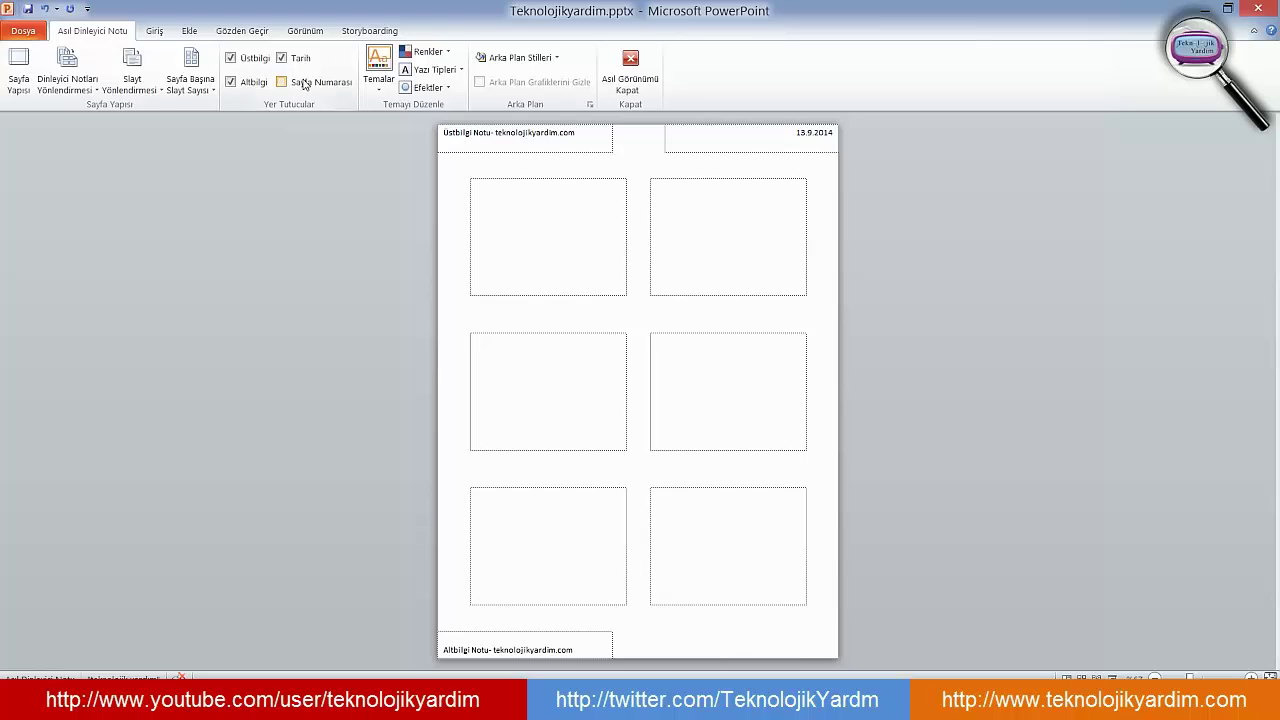
{"action": "left_click", "coordinate": [231, 82]}
{"action": "left_click", "coordinate": [231, 58]}
{"action": "left_click", "coordinate": [282, 58]}
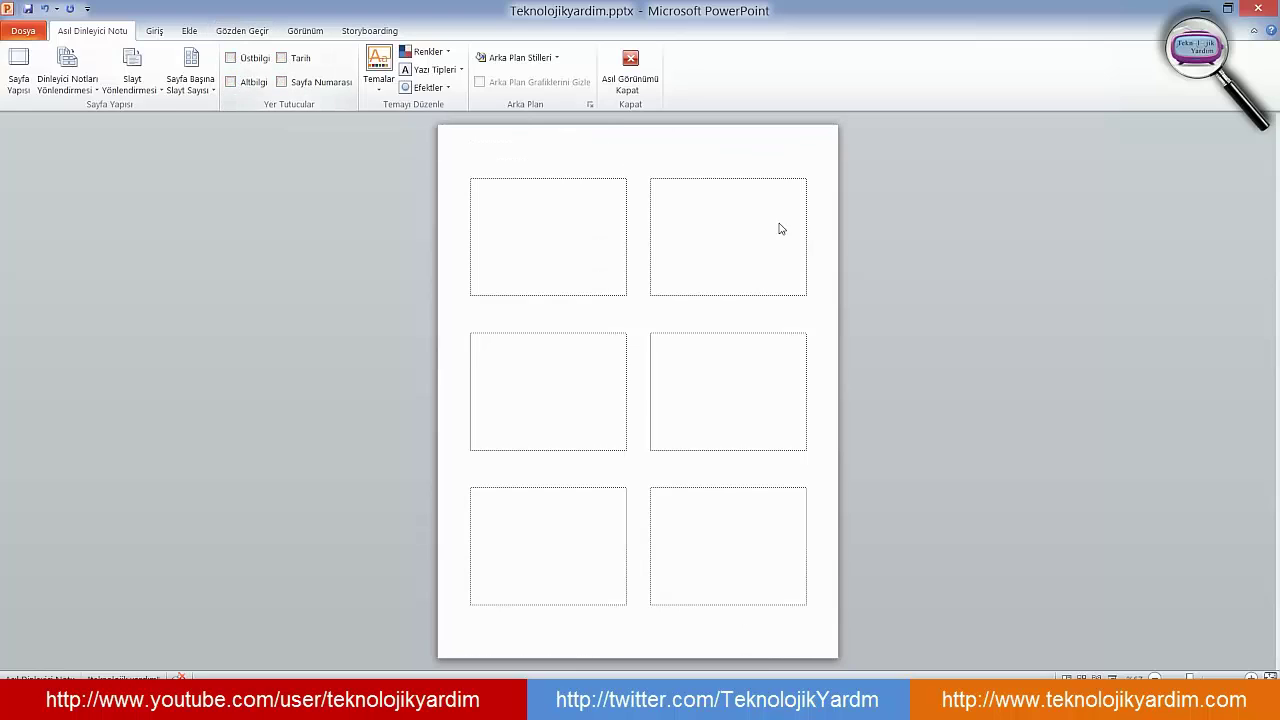
{"action": "left_click", "coordinate": [247, 60]}
{"action": "left_click", "coordinate": [246, 81]}
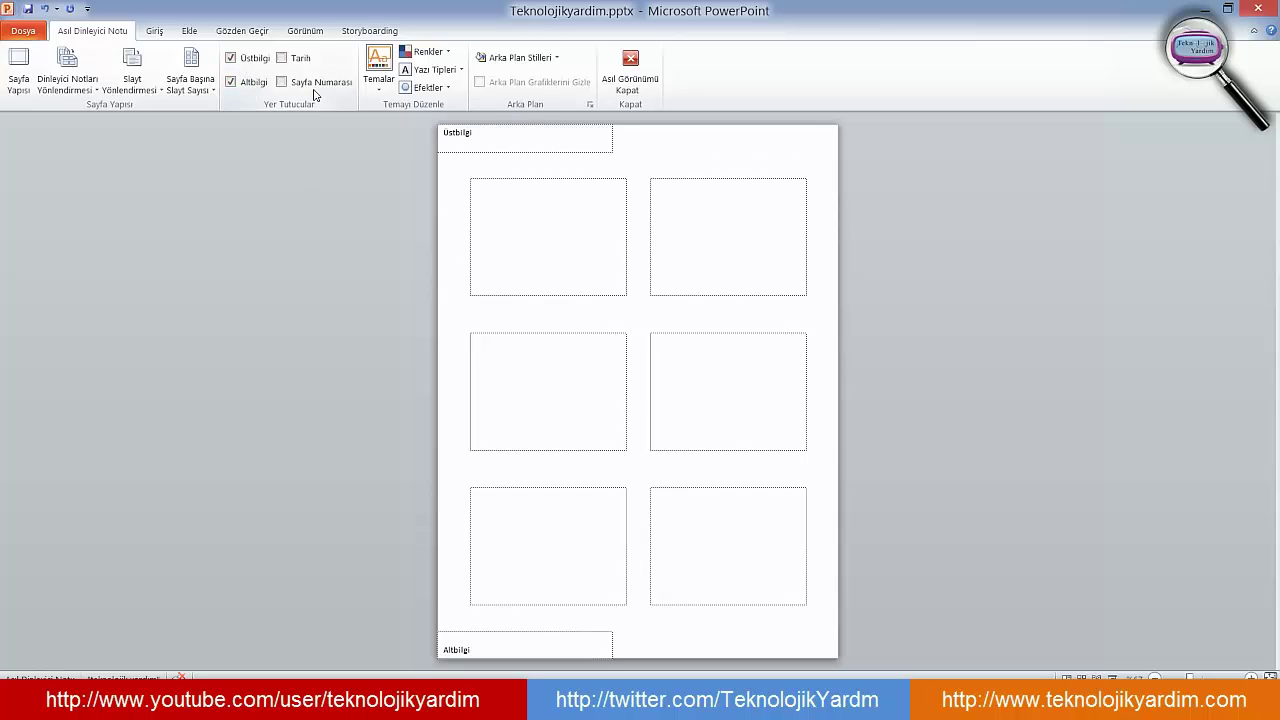
{"action": "left_click", "coordinate": [328, 83]}
{"action": "left_click", "coordinate": [300, 60]}
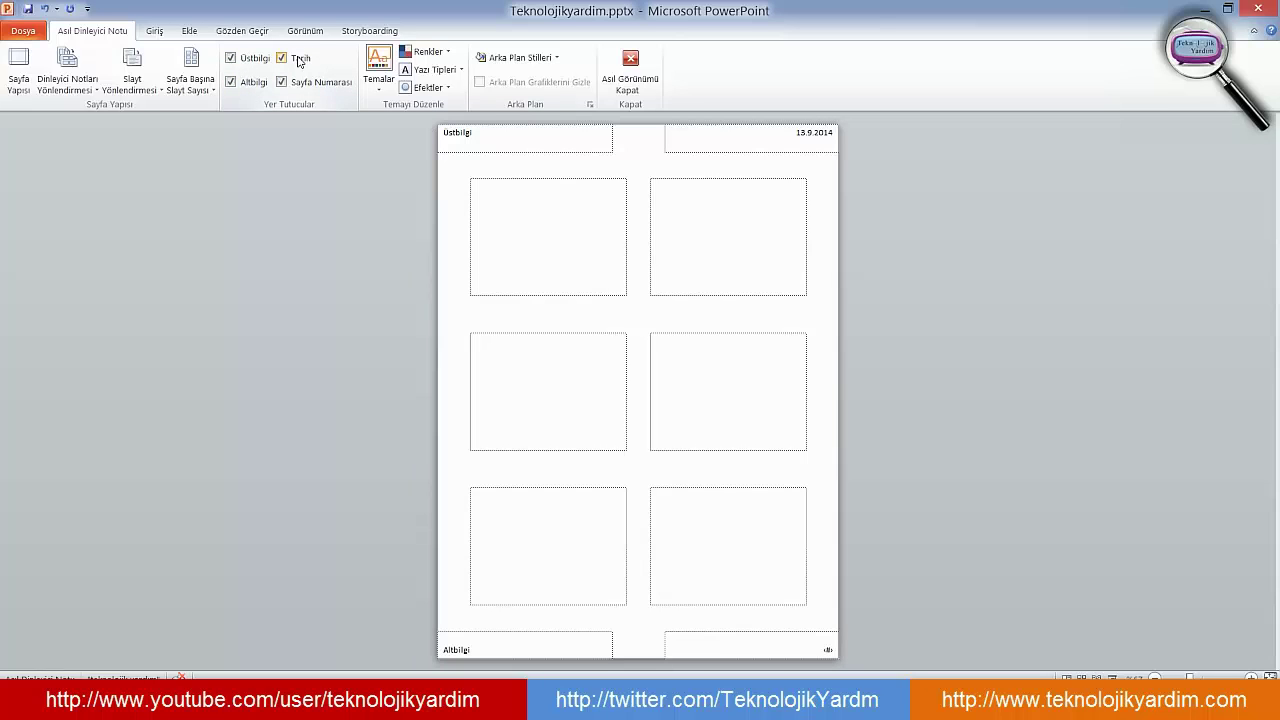
Browse the Themes and Colors galleries, closing both without applying any change.
{"action": "left_click", "coordinate": [380, 78]}
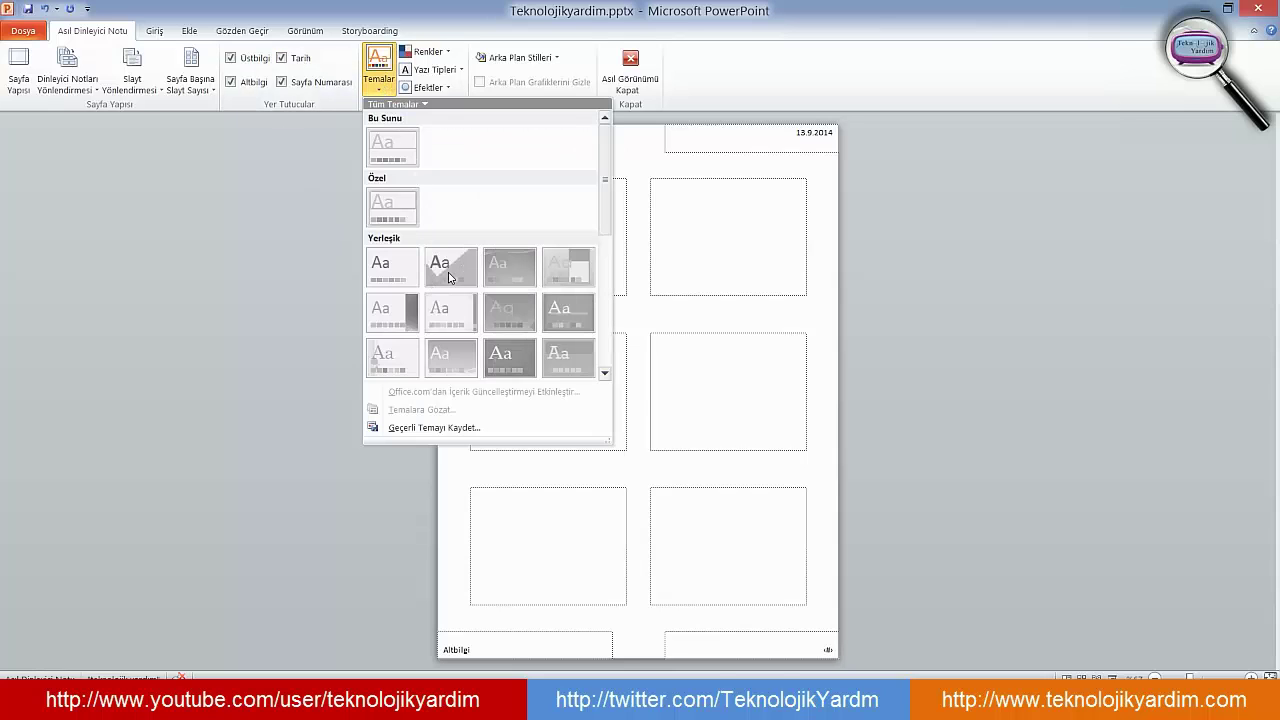
{"action": "left_click", "coordinate": [317, 234]}
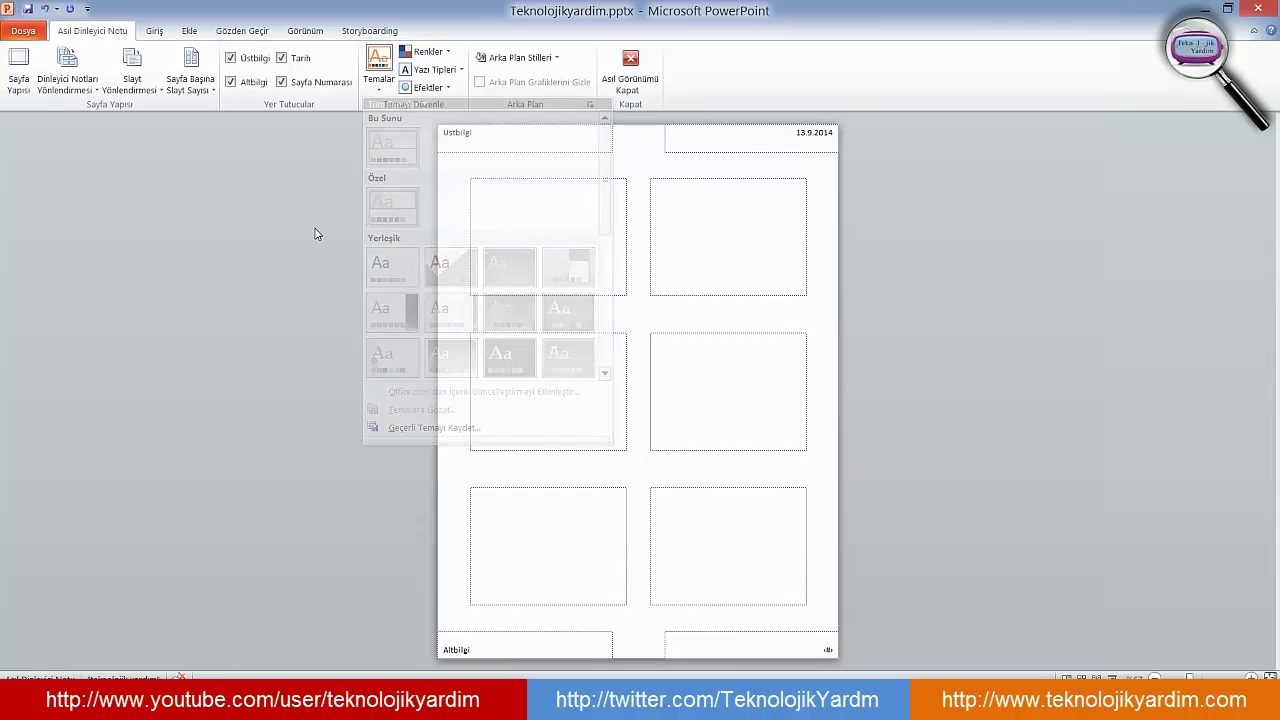
{"action": "left_click", "coordinate": [426, 55]}
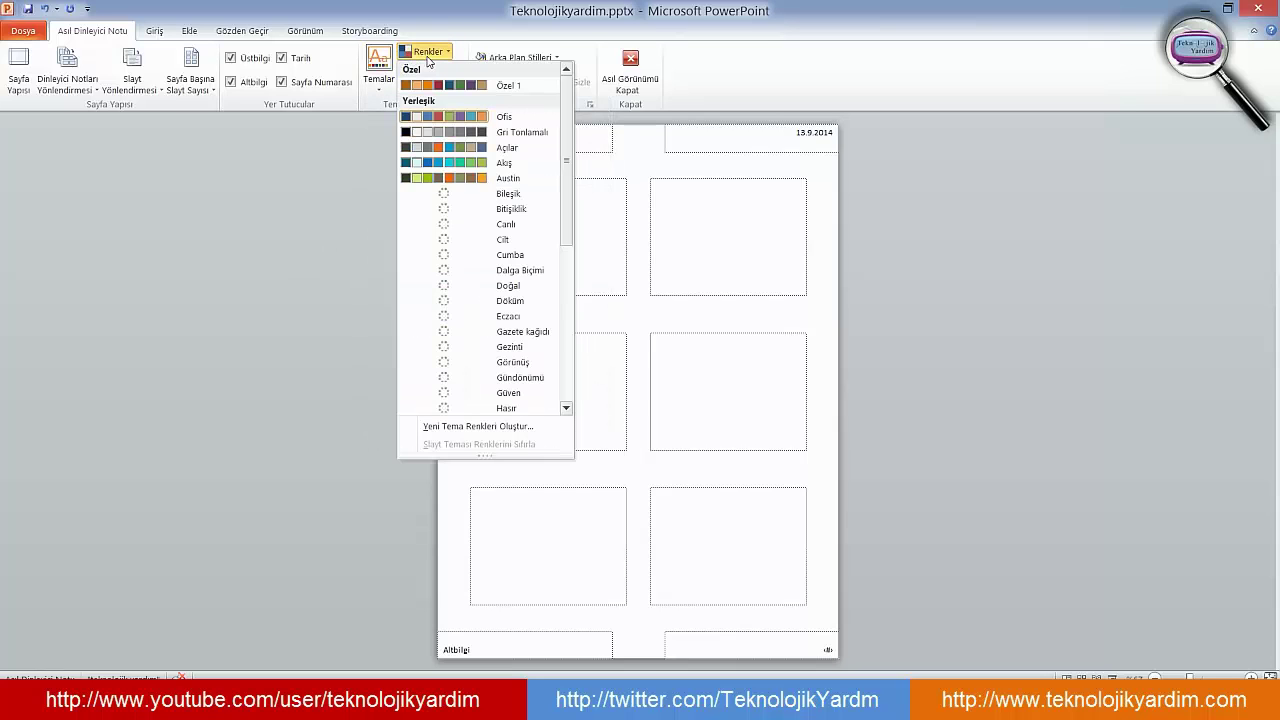
{"action": "left_click", "coordinate": [140, 214]}
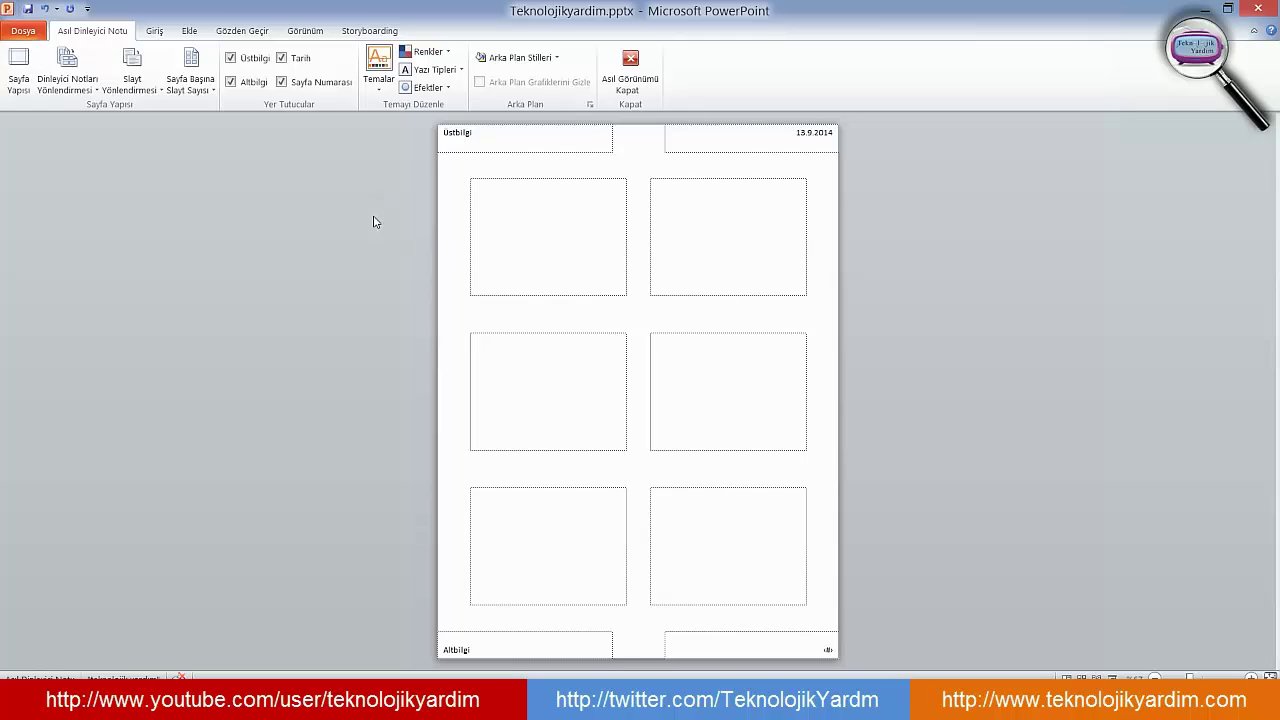
Try the Outline handout layout, restore 6 slides per page, and close Master View.
{"action": "left_click", "coordinate": [204, 89]}
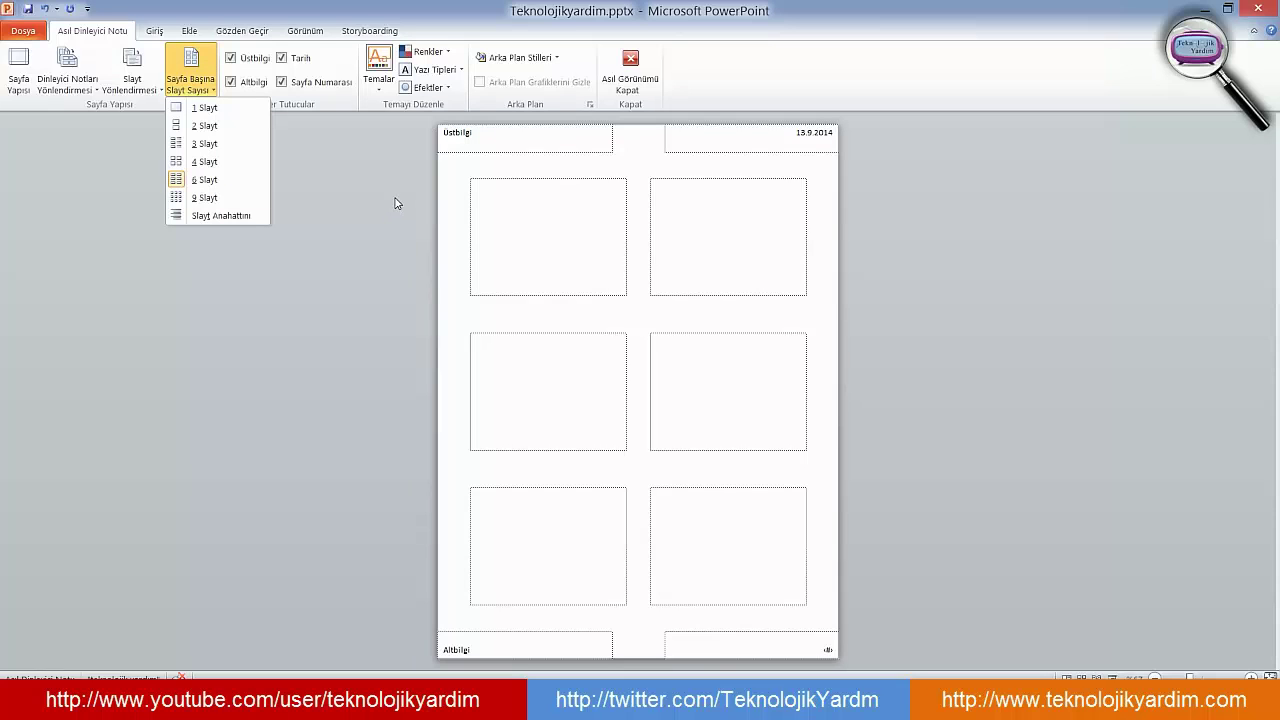
{"action": "left_click", "coordinate": [250, 216]}
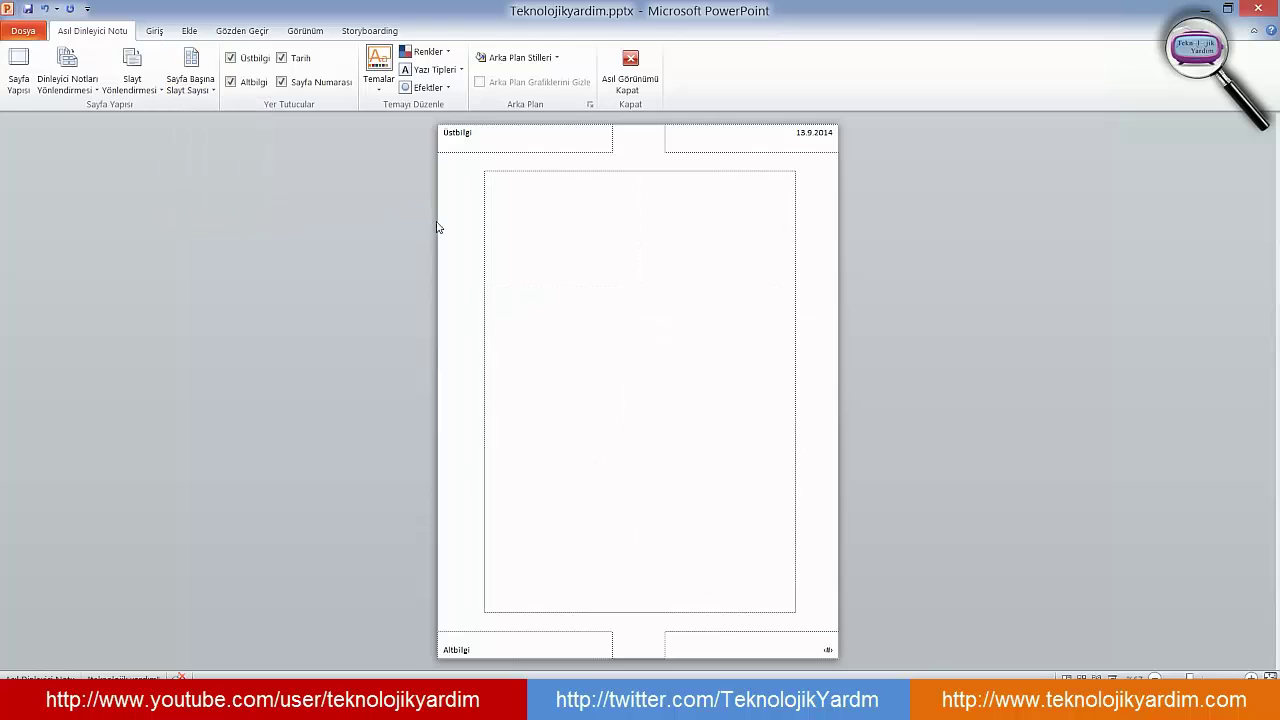
{"action": "left_click", "coordinate": [204, 92]}
{"action": "left_click", "coordinate": [212, 182]}
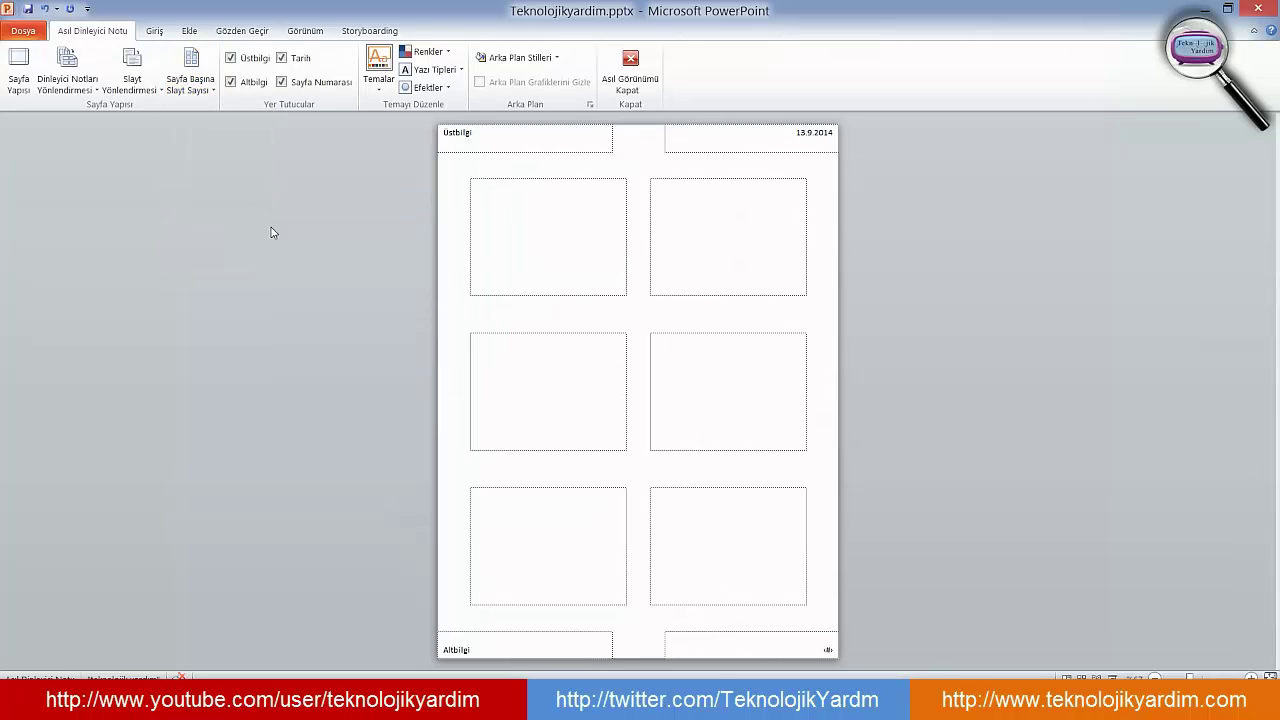
{"action": "left_click", "coordinate": [630, 65]}
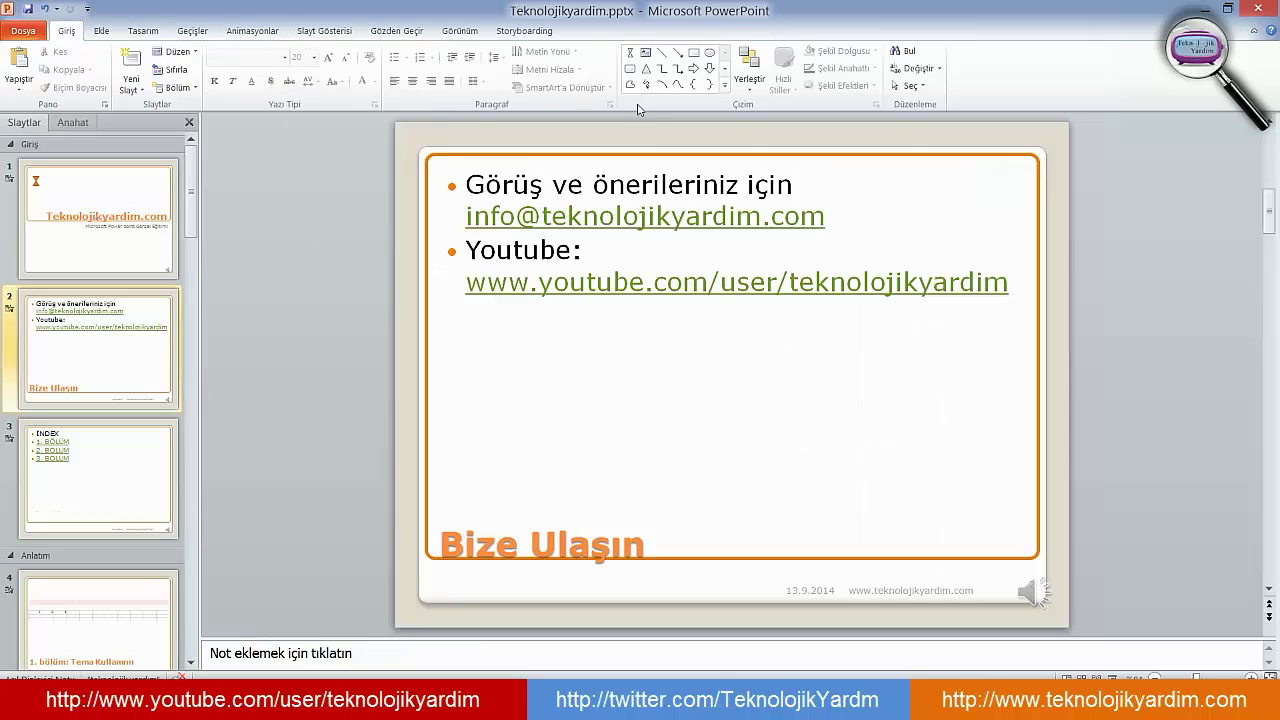
Open File > Print (Yazdır) and check the printer list and Print All Slides options.
{"action": "left_click", "coordinate": [33, 32]}
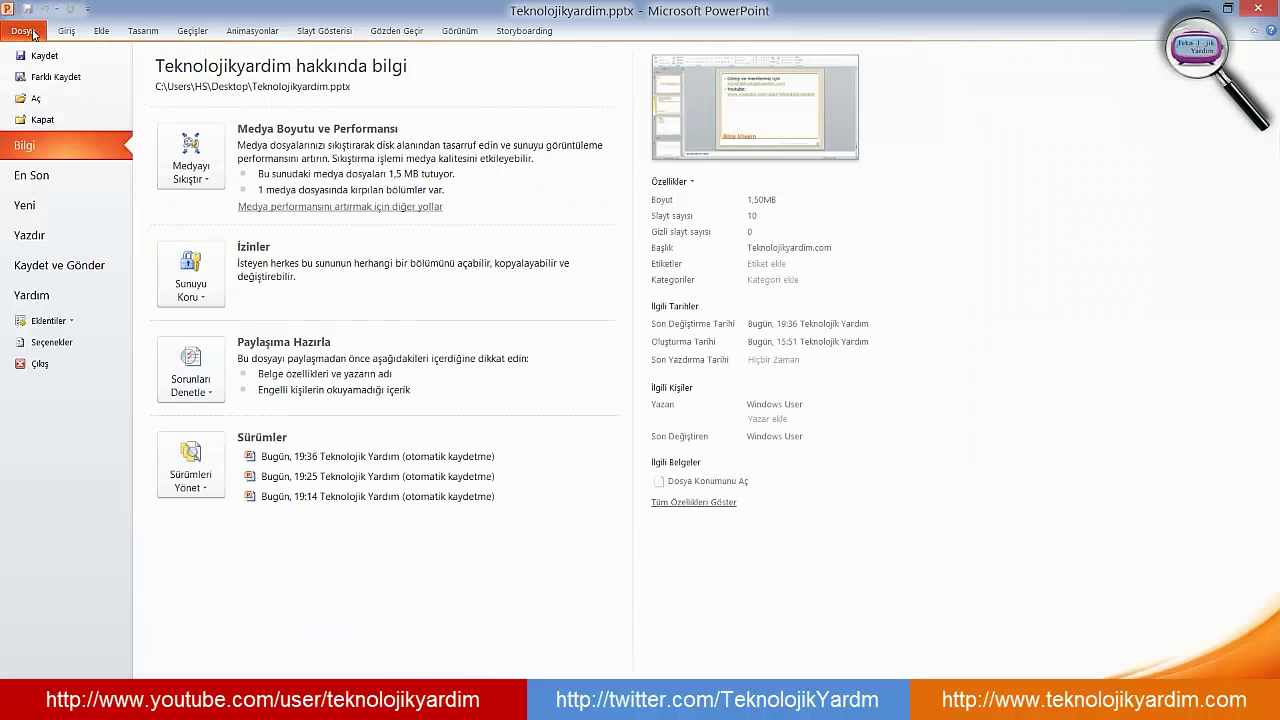
{"action": "left_click", "coordinate": [70, 245]}
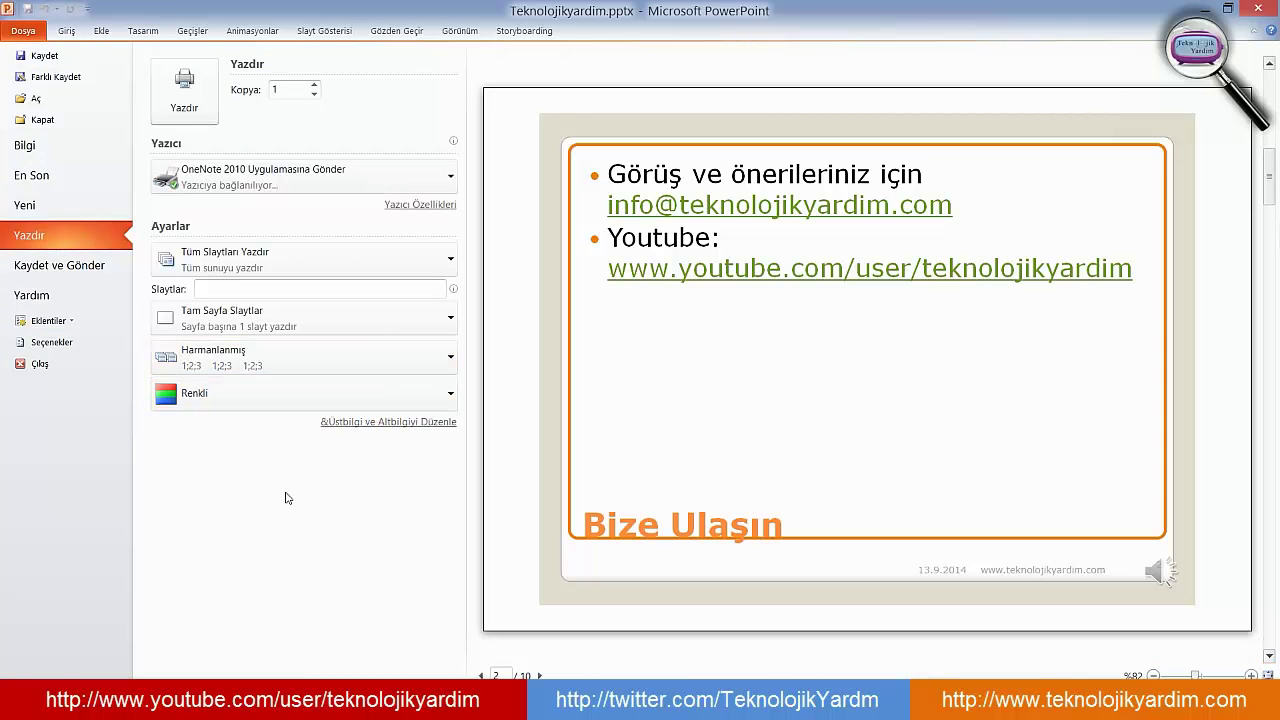
{"action": "left_click", "coordinate": [401, 190]}
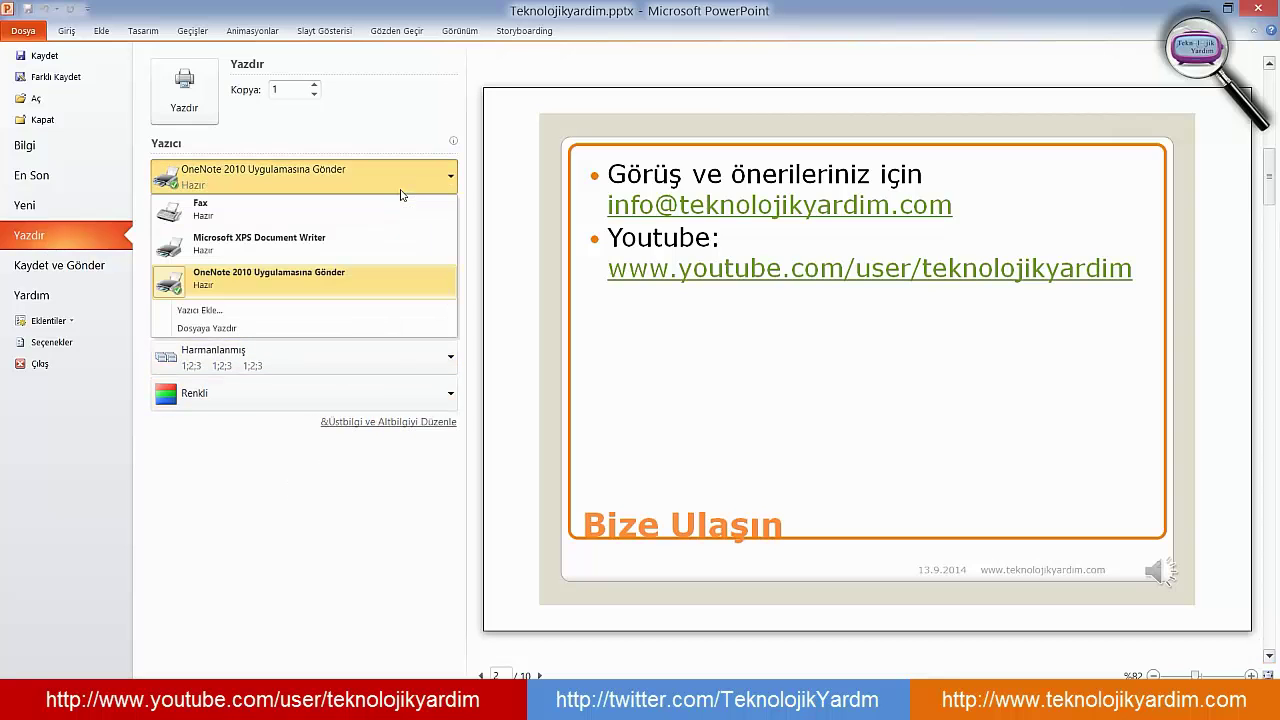
{"action": "left_click", "coordinate": [401, 190]}
{"action": "left_click", "coordinate": [289, 264]}
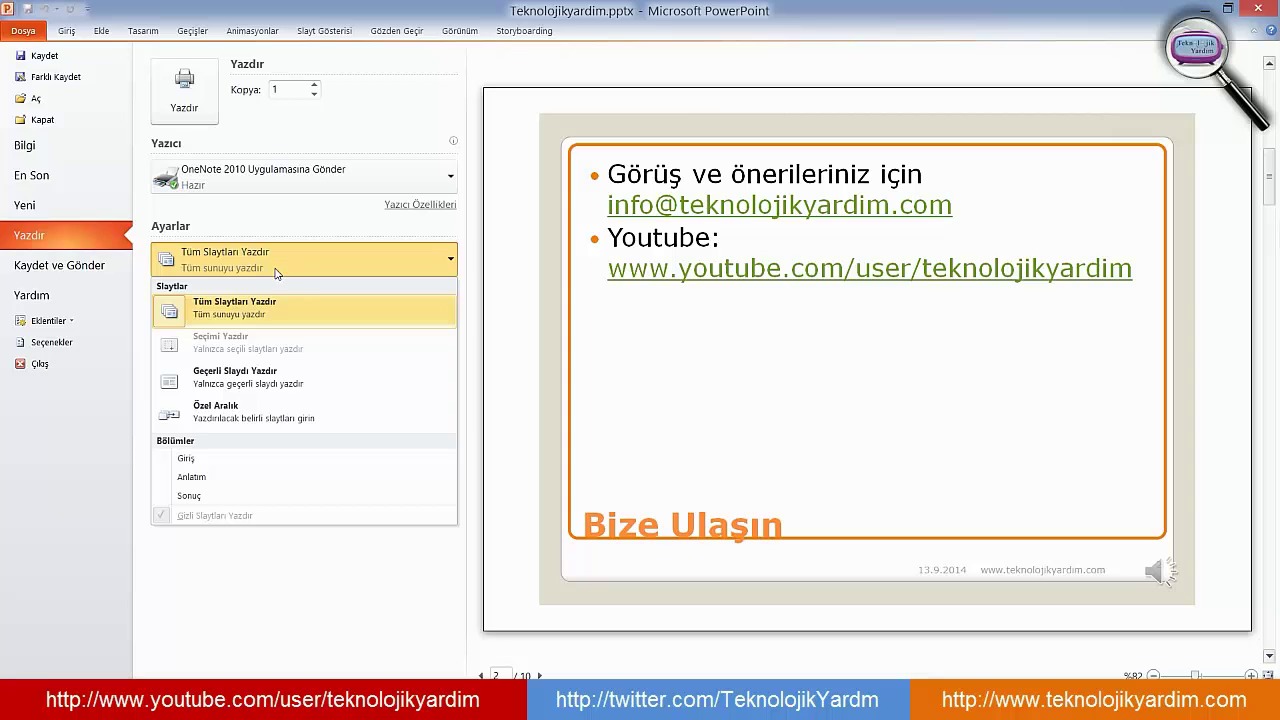
Keep all slides and choose the '6 Slayt Yatay' handout layout for printing.
{"action": "left_click", "coordinate": [292, 234]}
{"action": "left_click", "coordinate": [335, 330]}
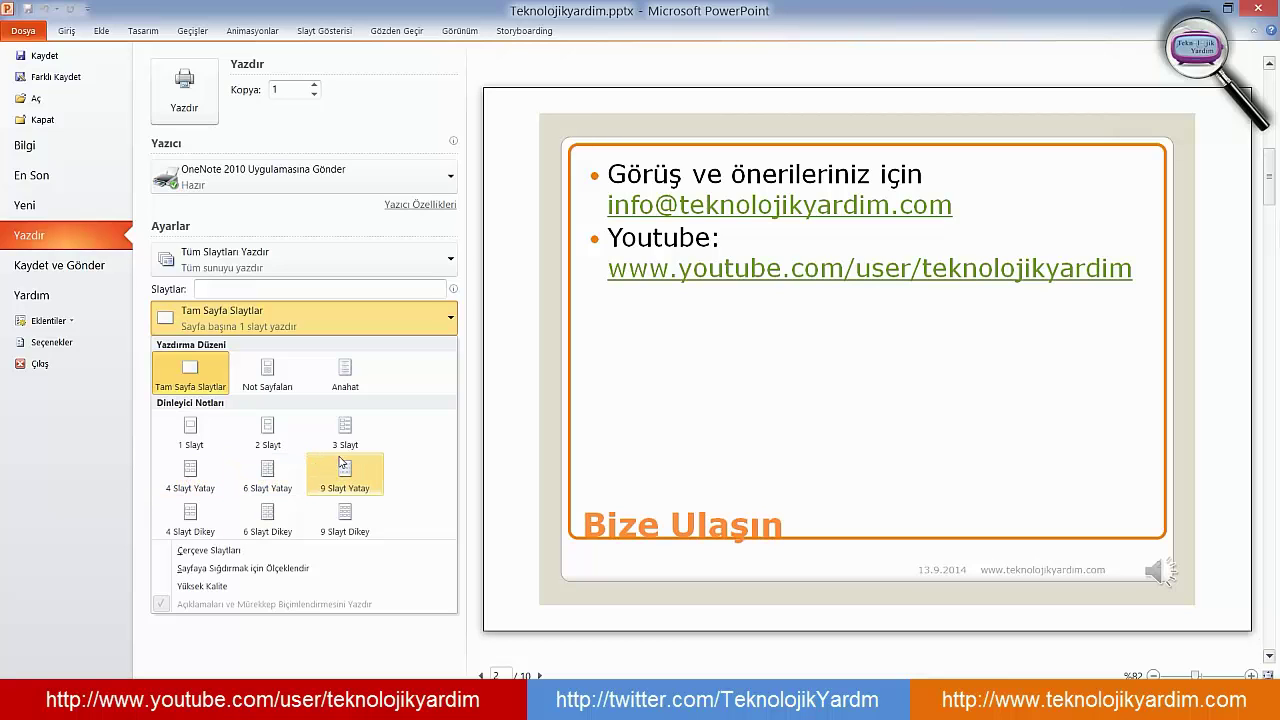
{"action": "left_click", "coordinate": [271, 479]}
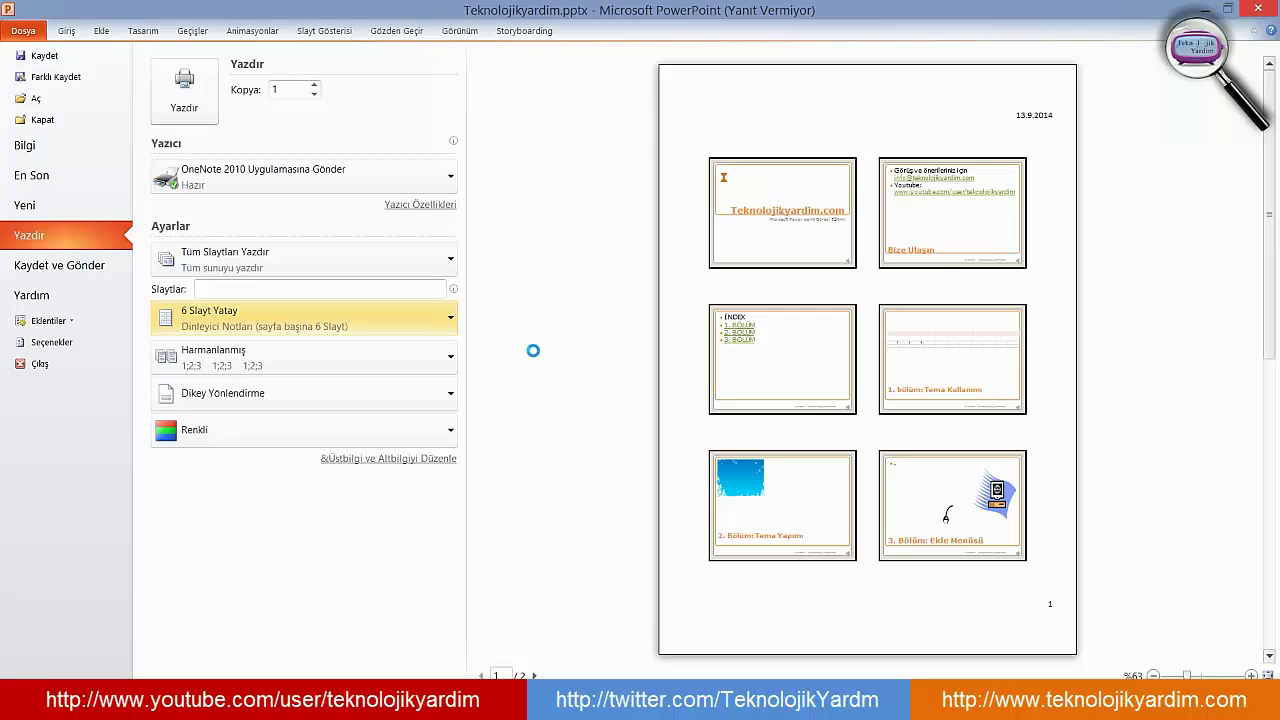
Set the print orientation to landscape (Yatay Yönlendirme), then leave the Print page with Esc.
{"action": "left_click", "coordinate": [451, 362]}
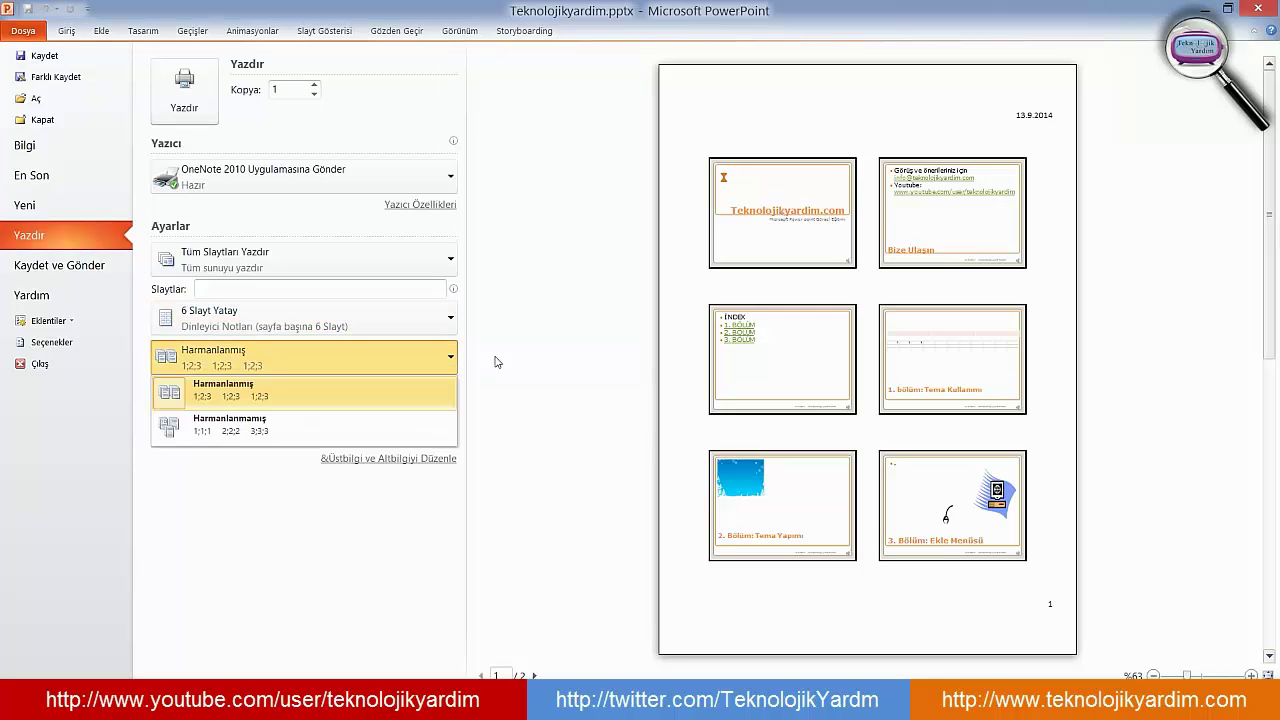
{"action": "left_click", "coordinate": [496, 360]}
{"action": "left_click", "coordinate": [282, 397]}
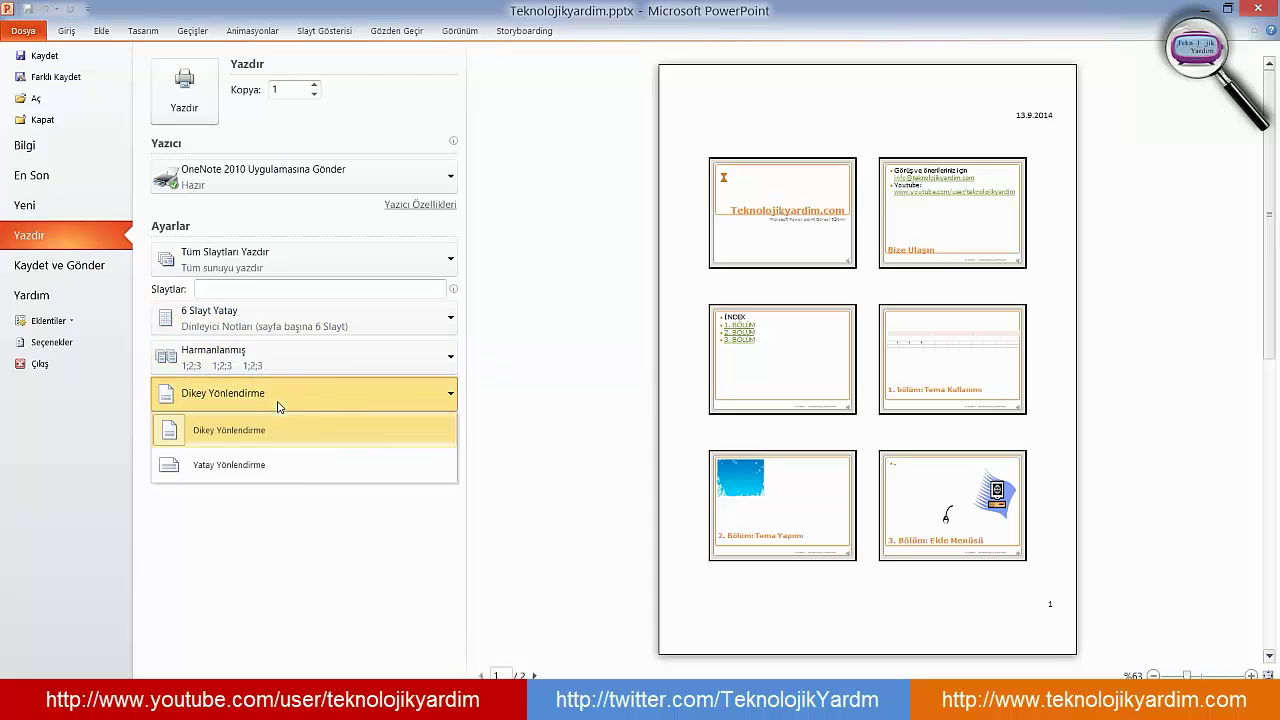
{"action": "left_click", "coordinate": [291, 462]}
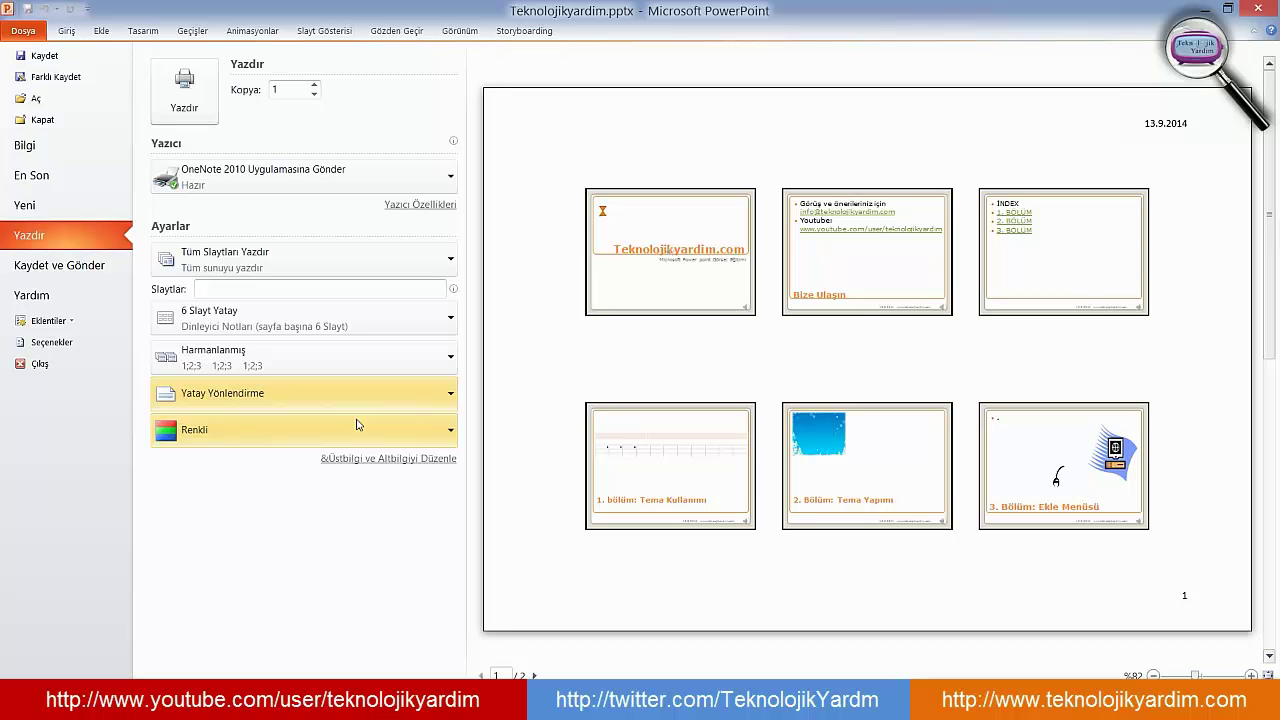
{"action": "key", "text": "Escape"}
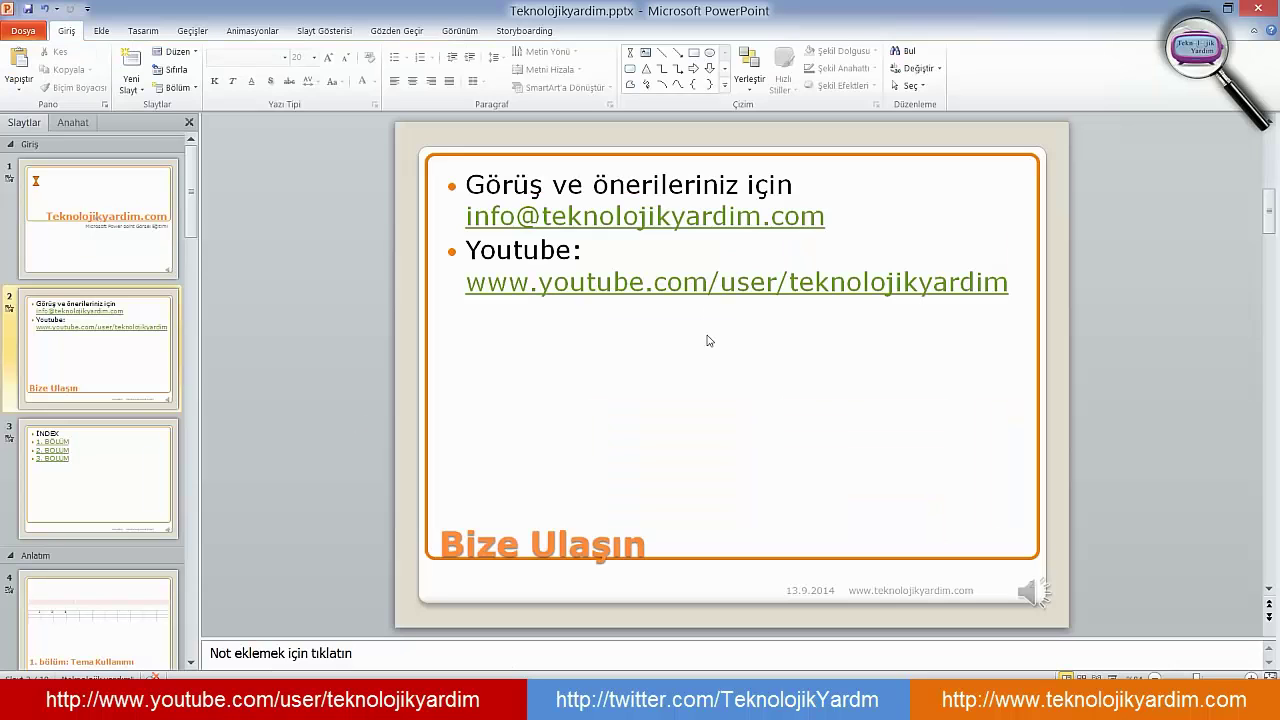
Minimize the PowerPoint window to reveal the desktop.
{"action": "left_click", "coordinate": [1205, 8]}
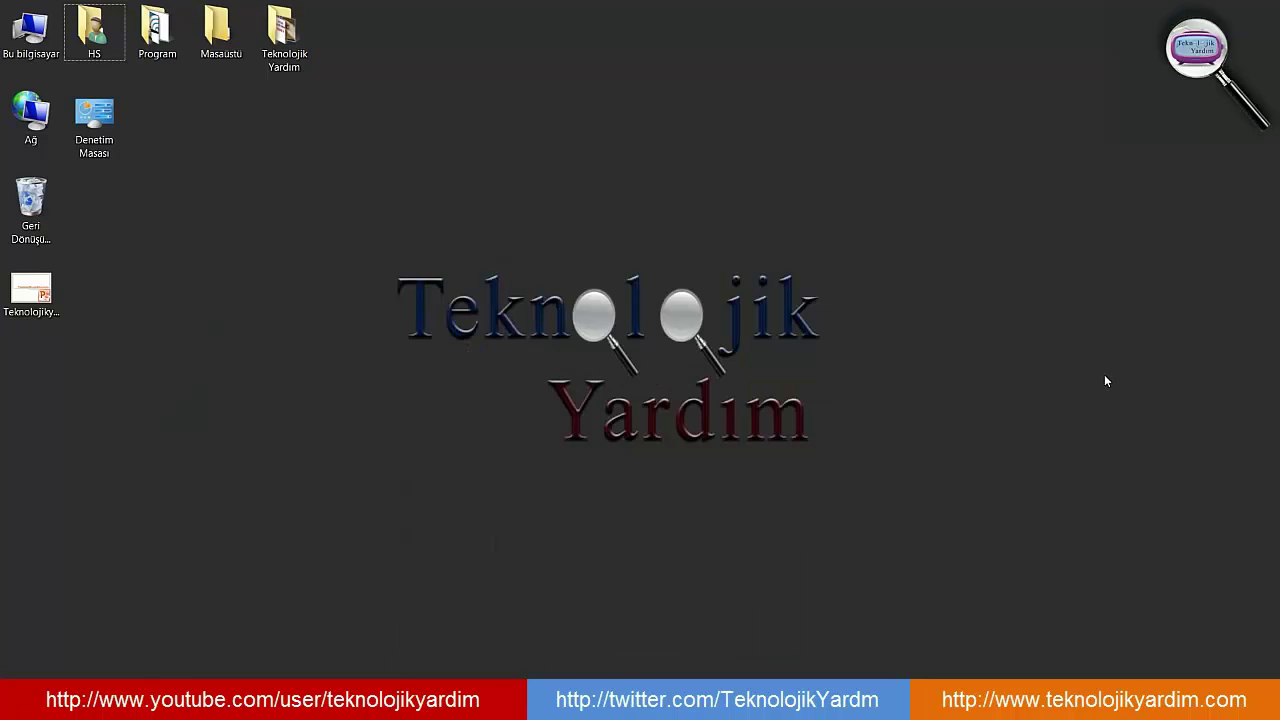